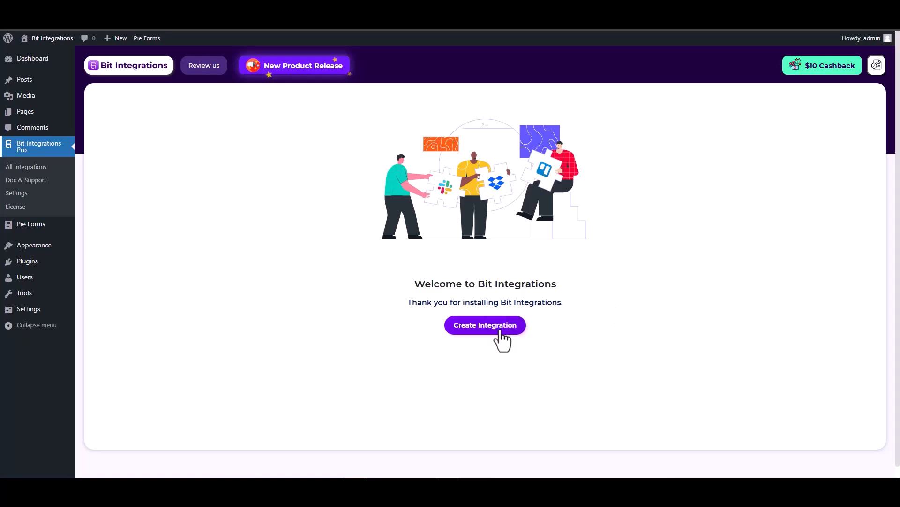
# - Start a new integration and choose Pie Forms as its trigger via a 'pie' search
pyautogui.click(491, 331)
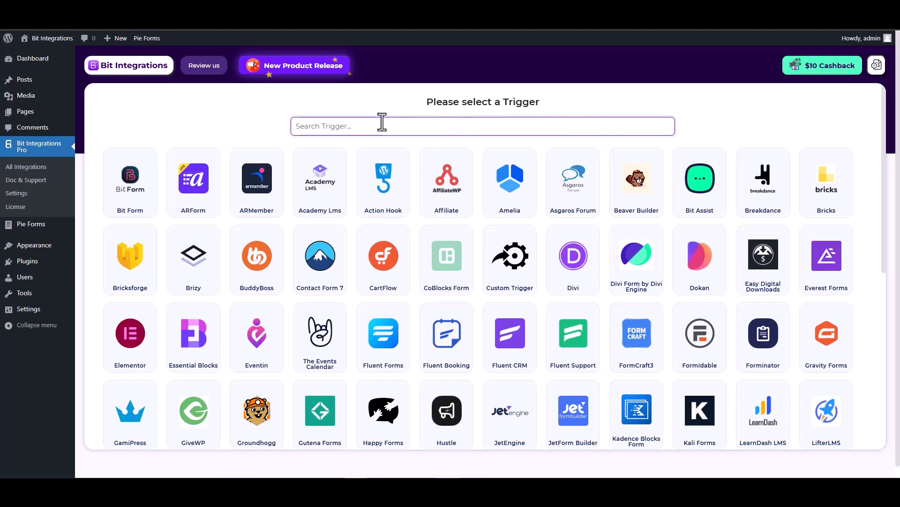
pyautogui.write('pie')
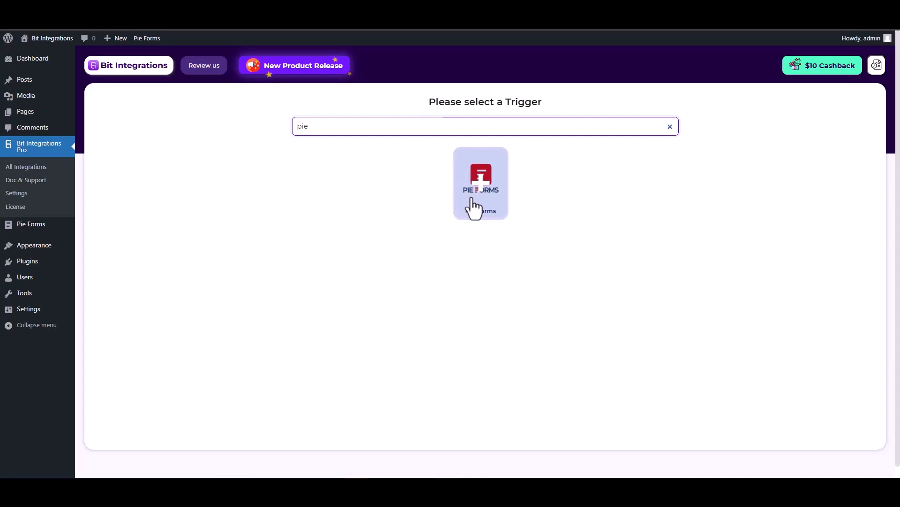
pyautogui.click(478, 206)
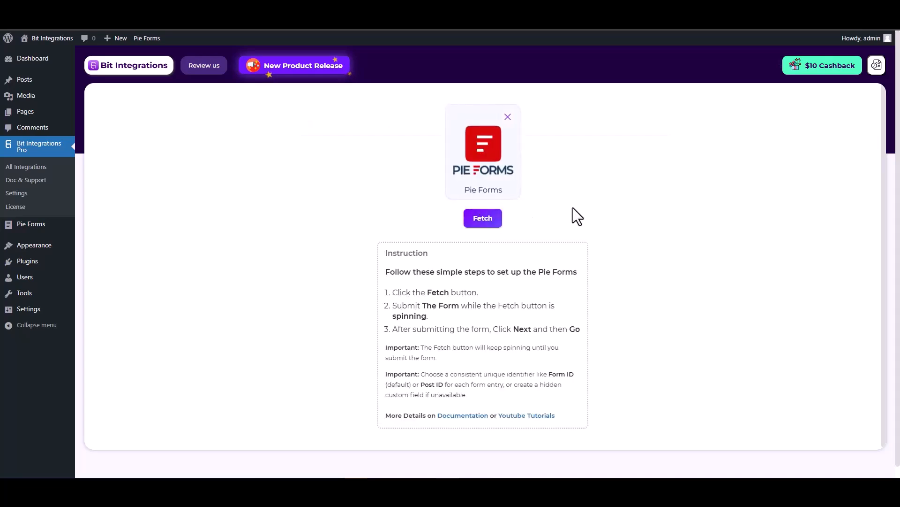
# - Start fetching, then submit a Pie Forms test entry with first name 'test' and last name 'test-1'
pyautogui.click(483, 219)
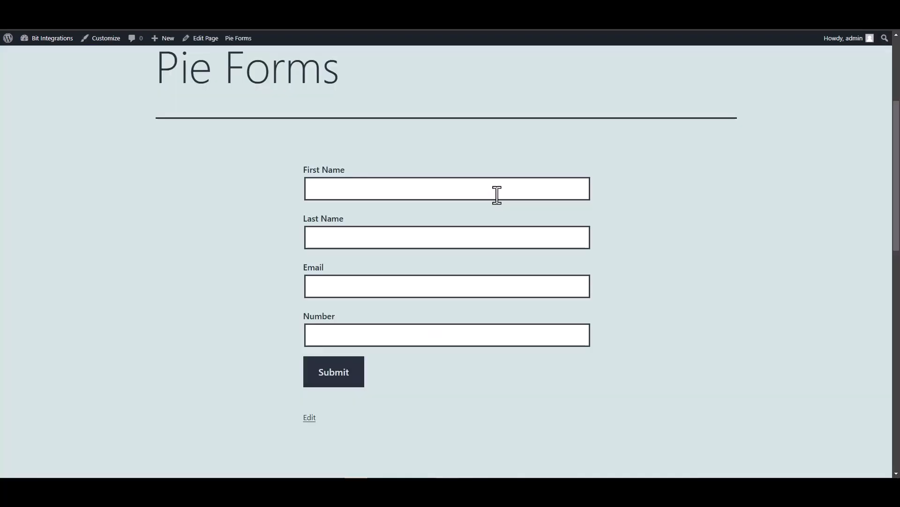
pyautogui.click(496, 194)
pyautogui.write('test')
pyautogui.click(553, 239)
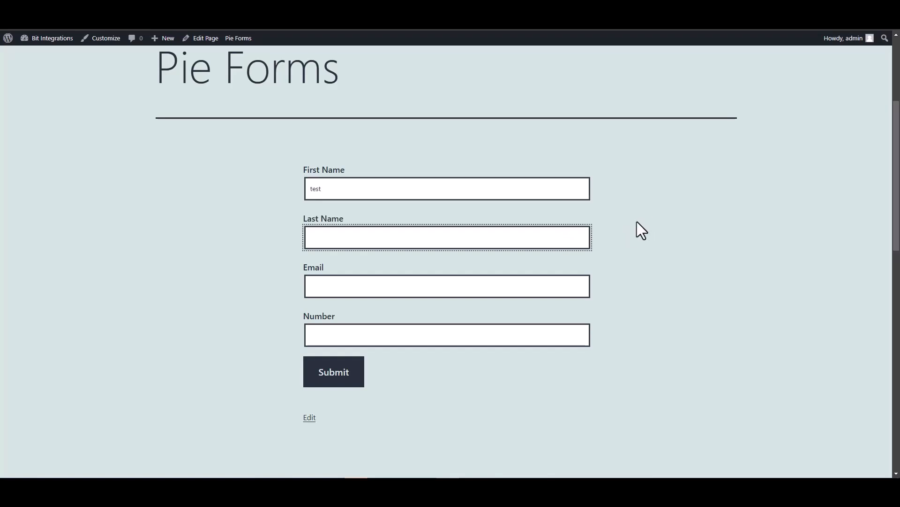
pyautogui.write('test-1')
pyautogui.click(523, 283)
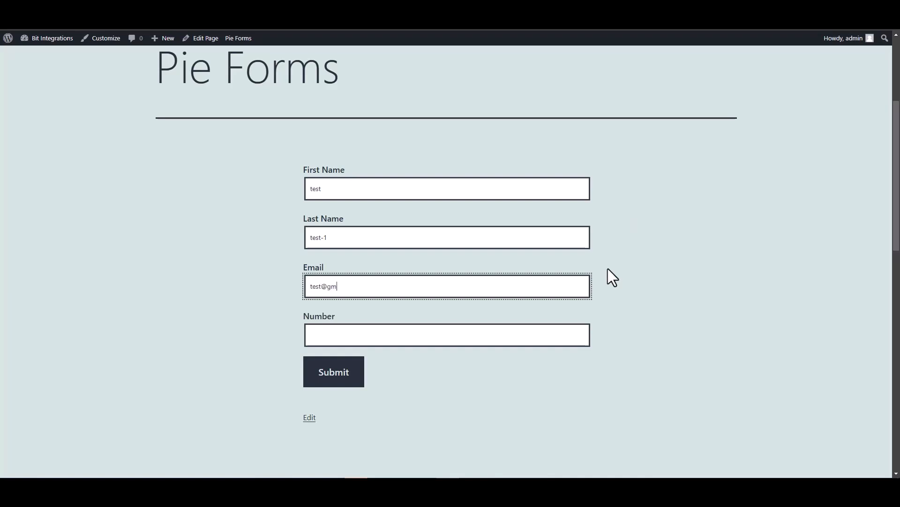
pyautogui.click(559, 336)
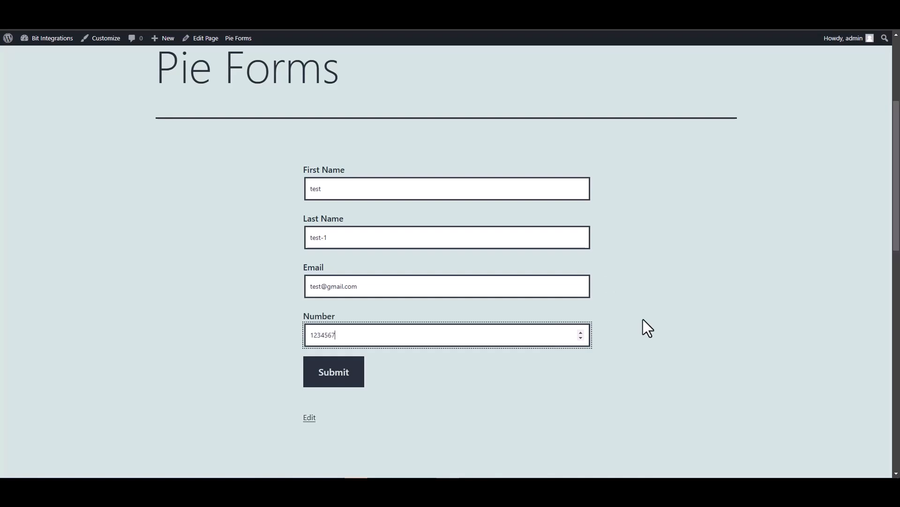
pyautogui.click(336, 378)
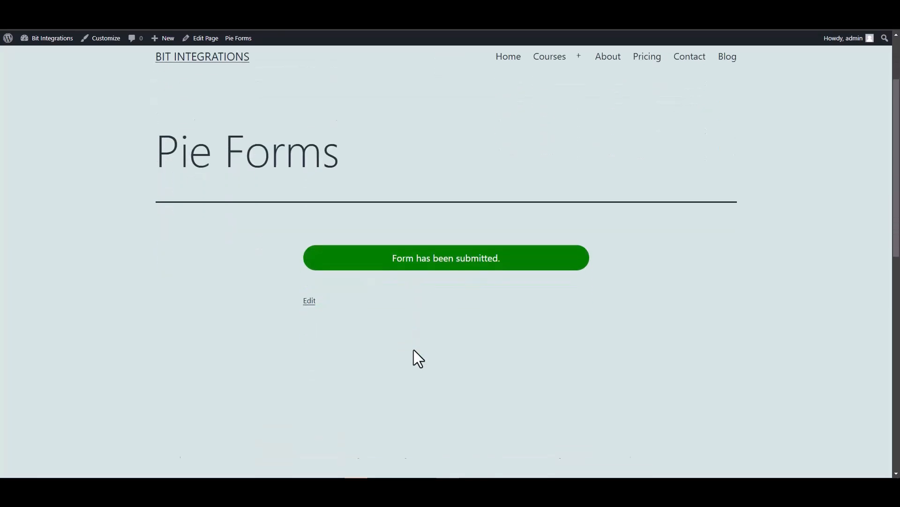
pyautogui.scroll(1, 392, 272)
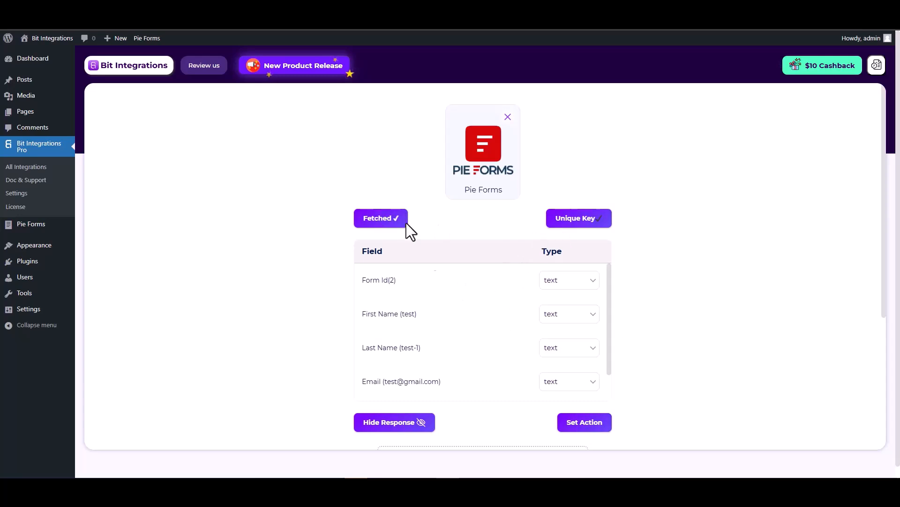
# - Review the fetched First Name, Last Name, Email and Number fields, then move on to Set Action
pyautogui.scroll(-1, 462, 291)
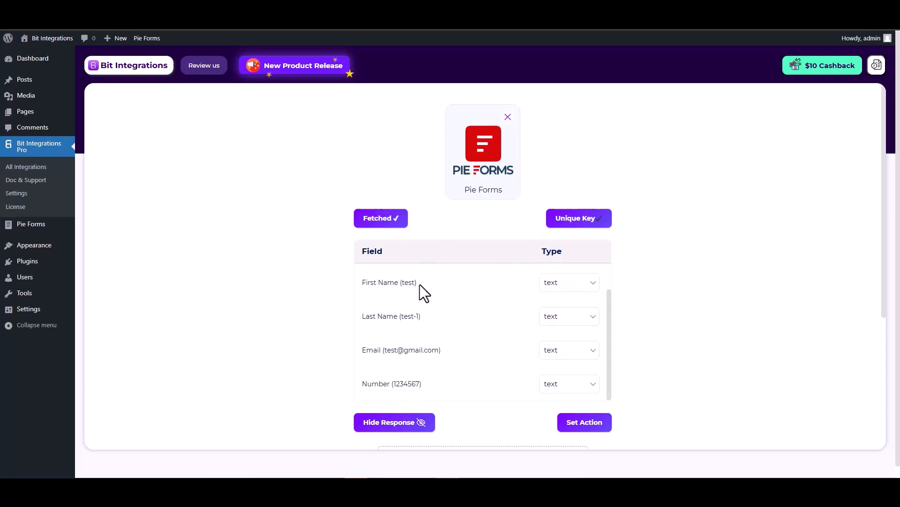
pyautogui.moveTo(419, 284); pyautogui.dragTo(366, 283)
pyautogui.moveTo(427, 316); pyautogui.dragTo(361, 317)
pyautogui.moveTo(448, 347); pyautogui.dragTo(364, 345)
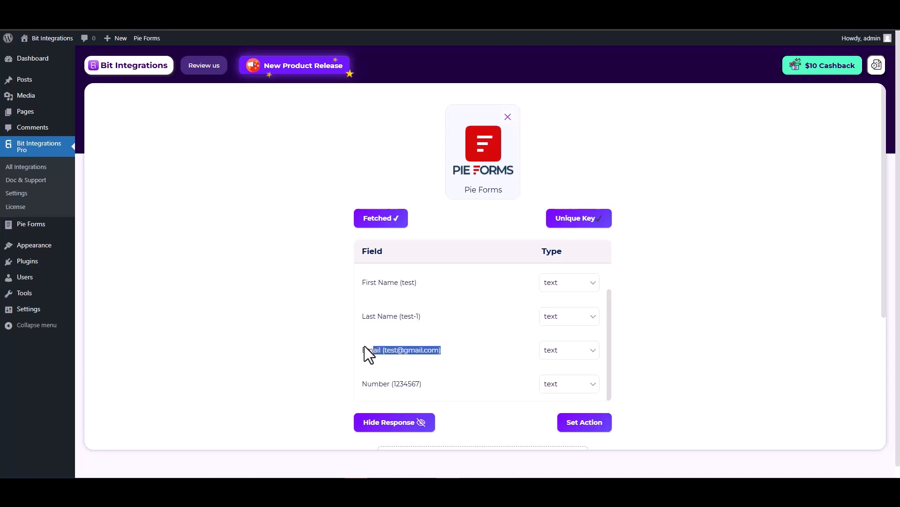
pyautogui.scroll(-1, 443, 351)
pyautogui.moveTo(434, 336); pyautogui.dragTo(364, 336)
pyautogui.click(669, 339)
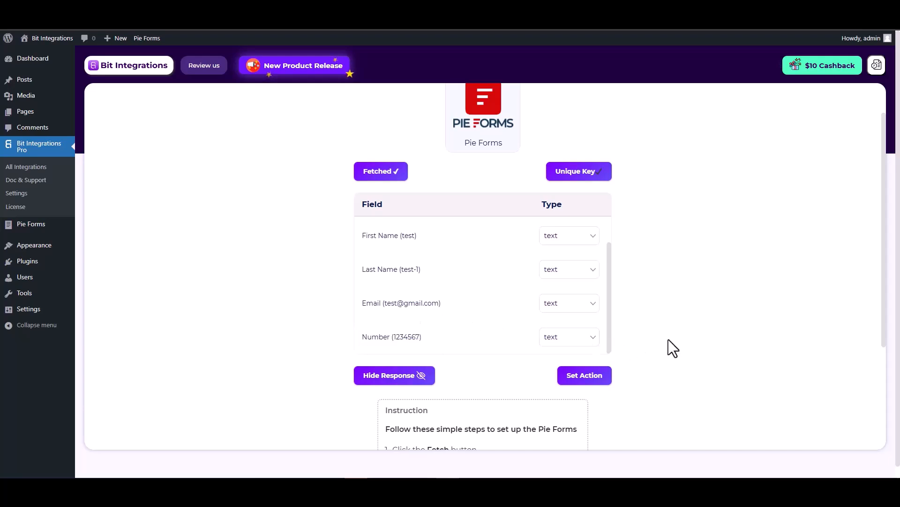
pyautogui.click(587, 380)
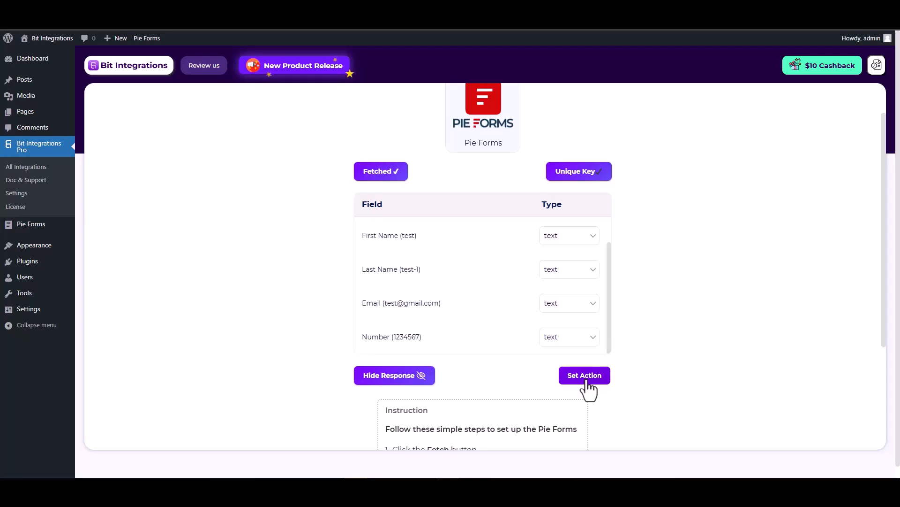
# - Search for 'drip' and choose Drip as the integration's action
pyautogui.click(528, 127)
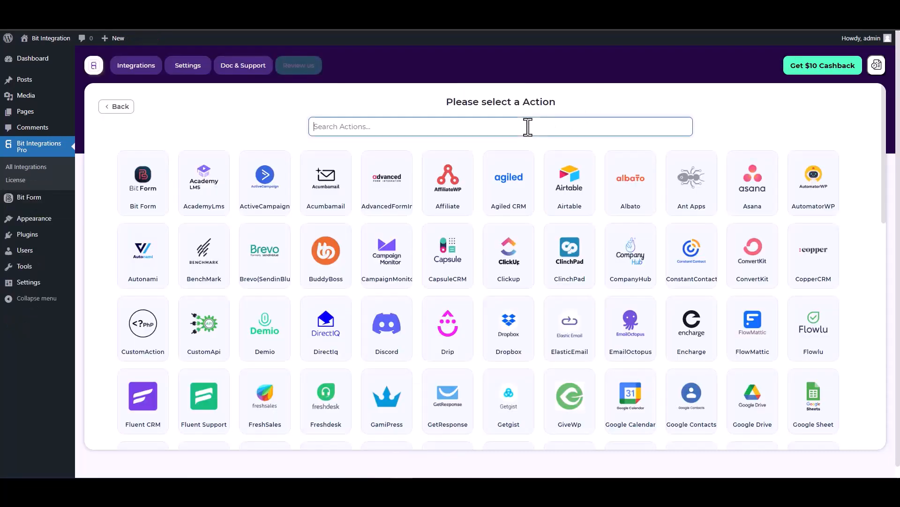
pyautogui.write('drip')
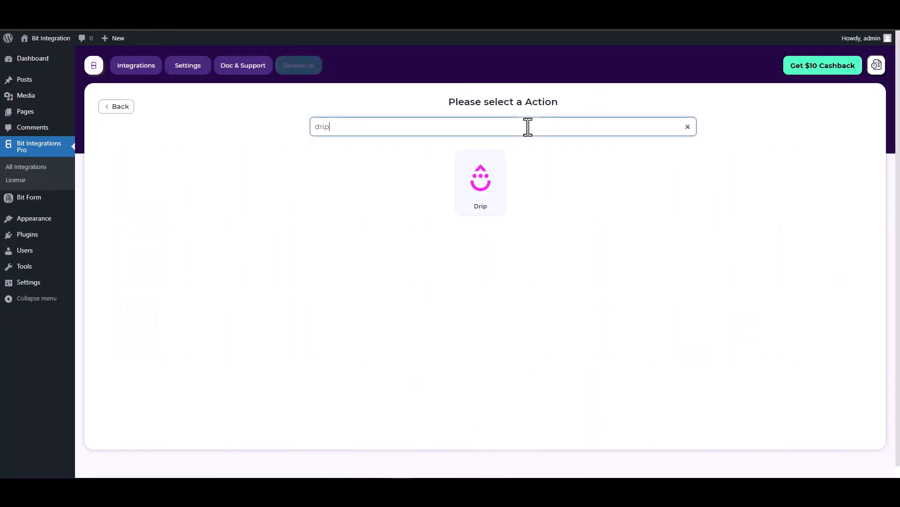
pyautogui.click(505, 182)
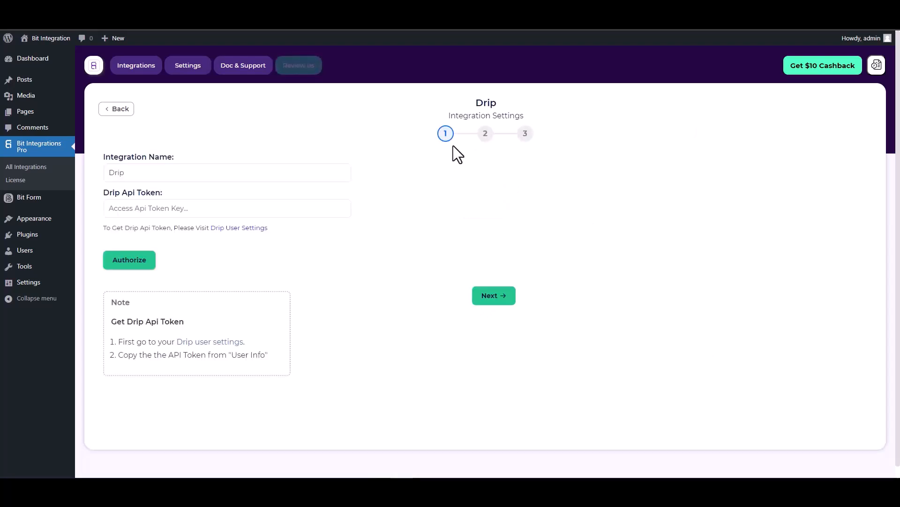
pyautogui.scroll(-1, 188, 186)
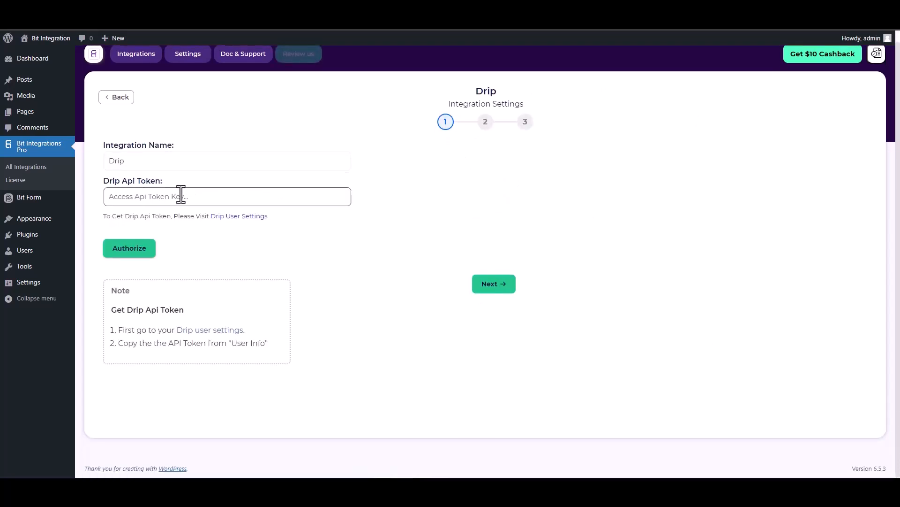
# - Copy the API Token from Drip's User Settings and return to the token field
pyautogui.click(239, 221)
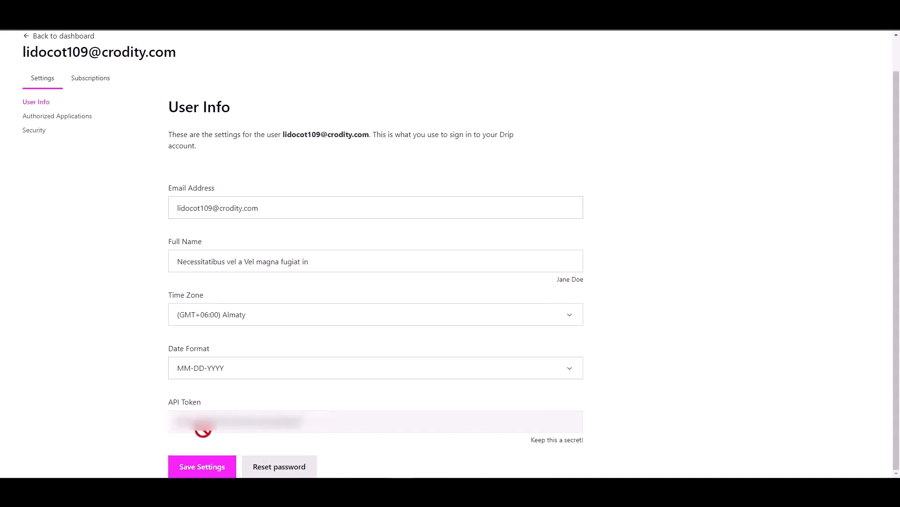
pyautogui.click(230, 422)
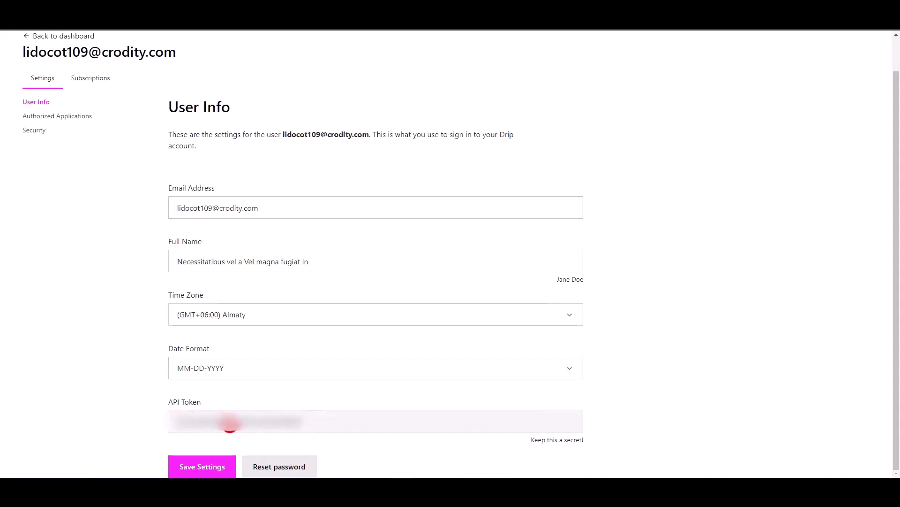
pyautogui.doubleClick(230, 423)
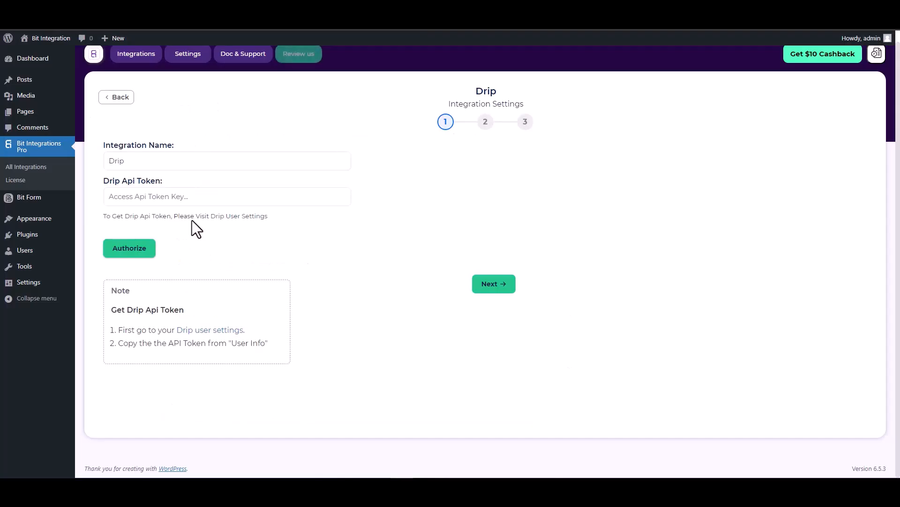
pyautogui.click(194, 198)
# - Paste and authorize the Drip API token, then advance to step 2's account list
pyautogui.hotkey('ctrl', 'v')
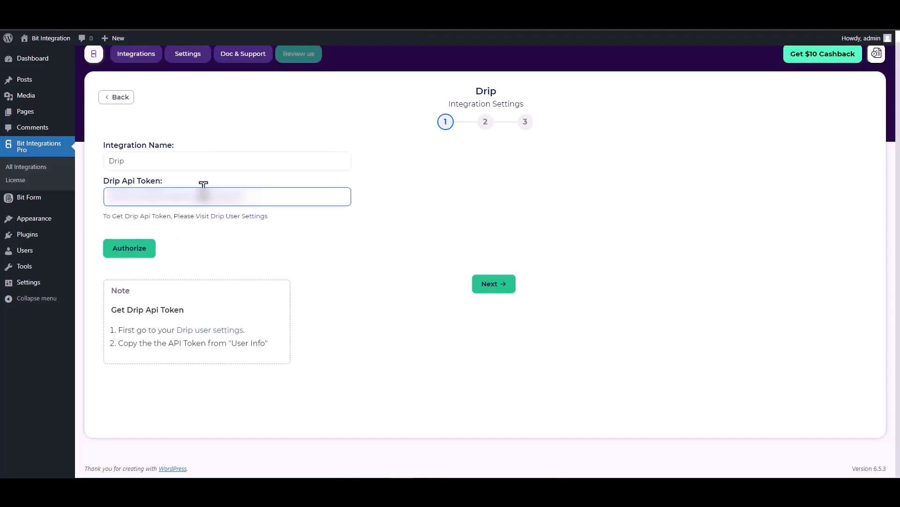
pyautogui.click(130, 256)
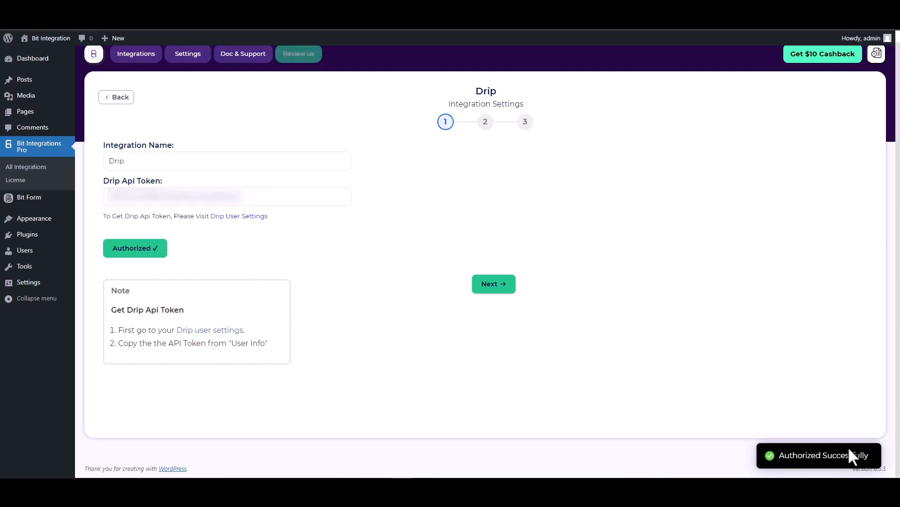
pyautogui.click(491, 289)
pyautogui.click(246, 163)
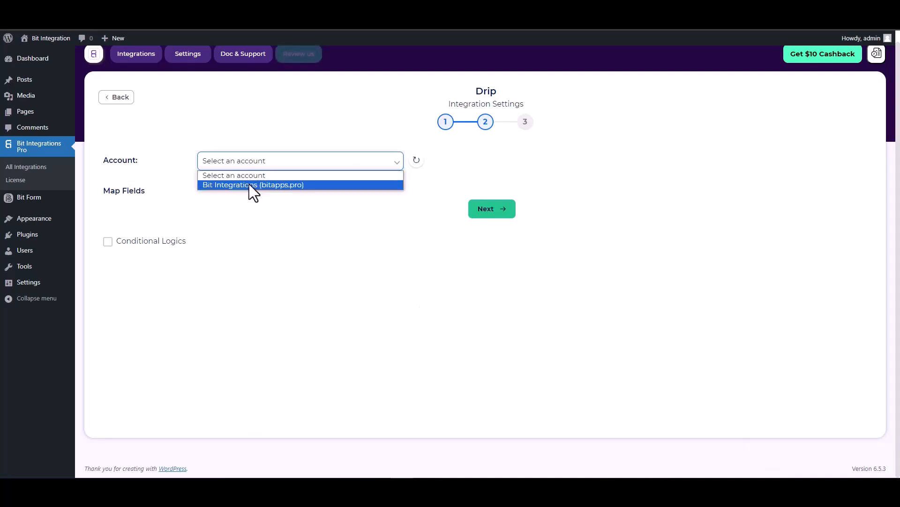
# - Select the Bit Integrations (bitapps.pro) account and map the Email and First Name fields
pyautogui.click(254, 186)
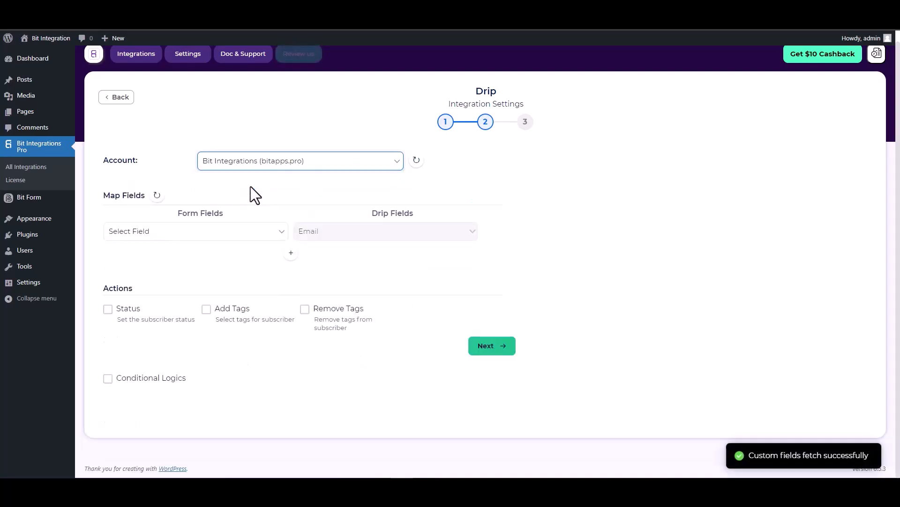
pyautogui.click(231, 231)
pyautogui.click(149, 265)
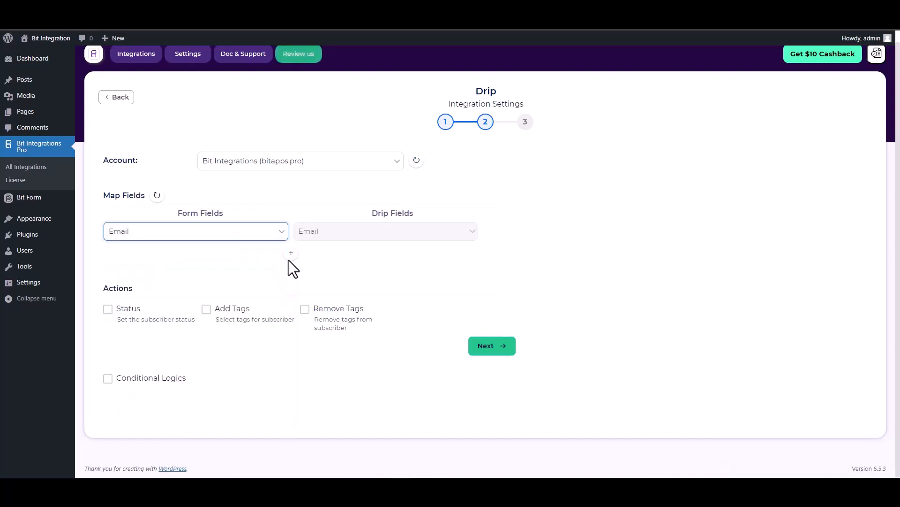
pyautogui.click(290, 254)
pyautogui.click(300, 257)
pyautogui.click(317, 283)
pyautogui.click(260, 262)
pyautogui.click(139, 305)
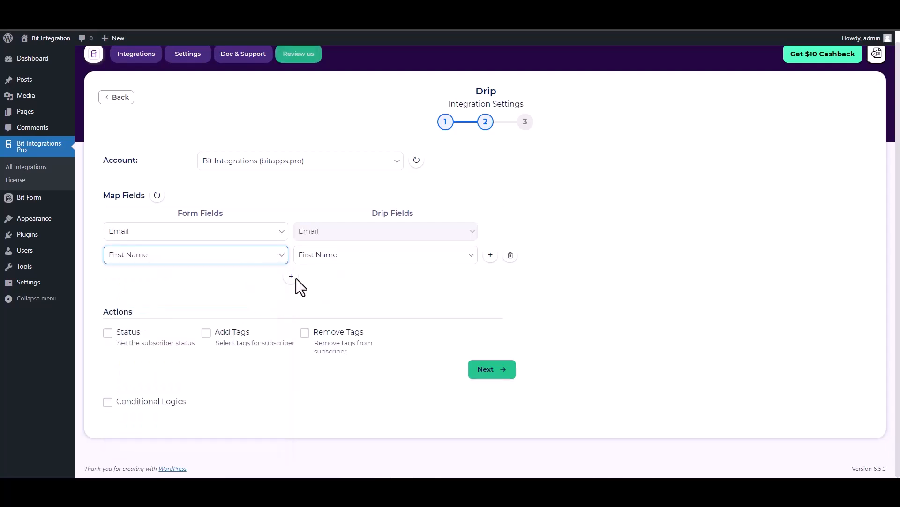
# - Add mapping rows linking the form's Last Name and Phone to Drip's Last Name and Phone
pyautogui.click(291, 276)
pyautogui.click(317, 278)
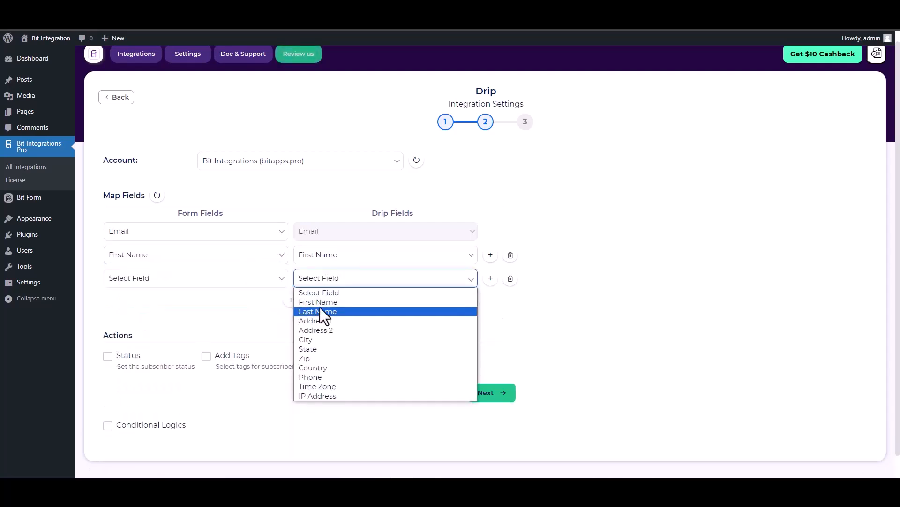
pyautogui.click(320, 310)
pyautogui.click(252, 282)
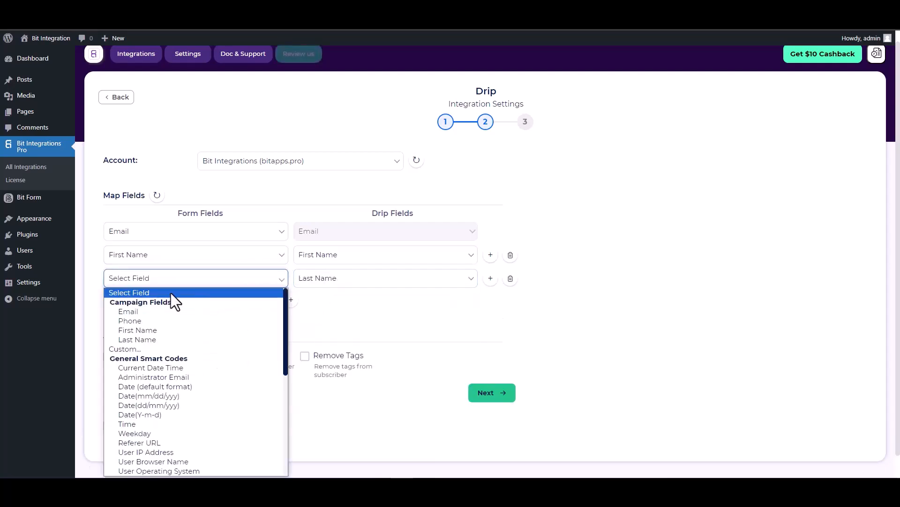
pyautogui.click(132, 340)
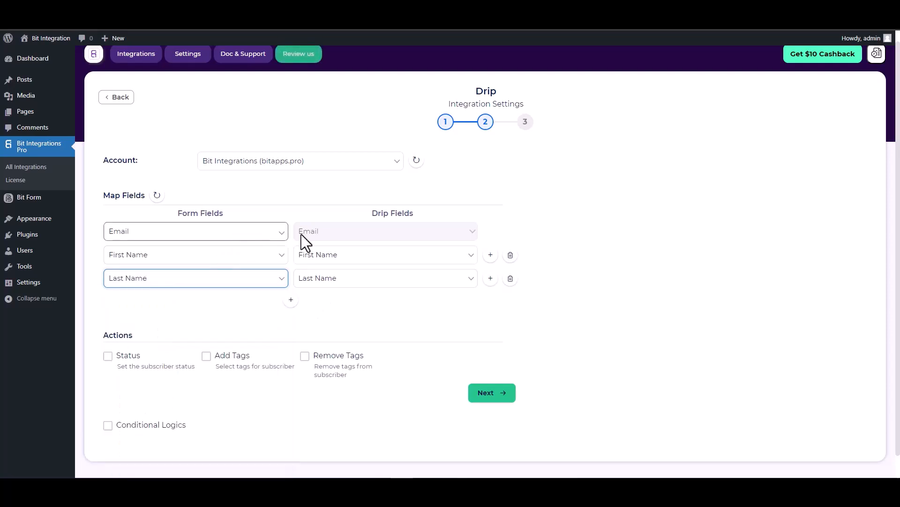
pyautogui.click(291, 302)
pyautogui.click(307, 302)
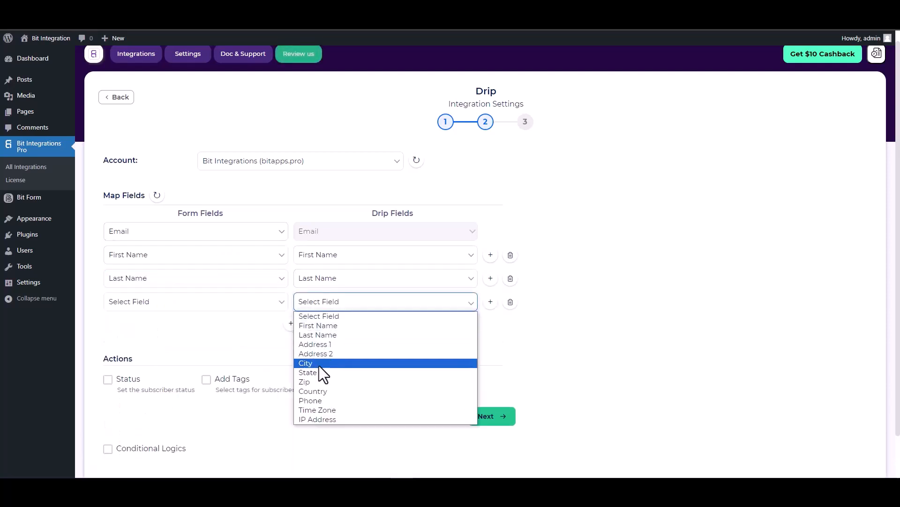
pyautogui.click(313, 401)
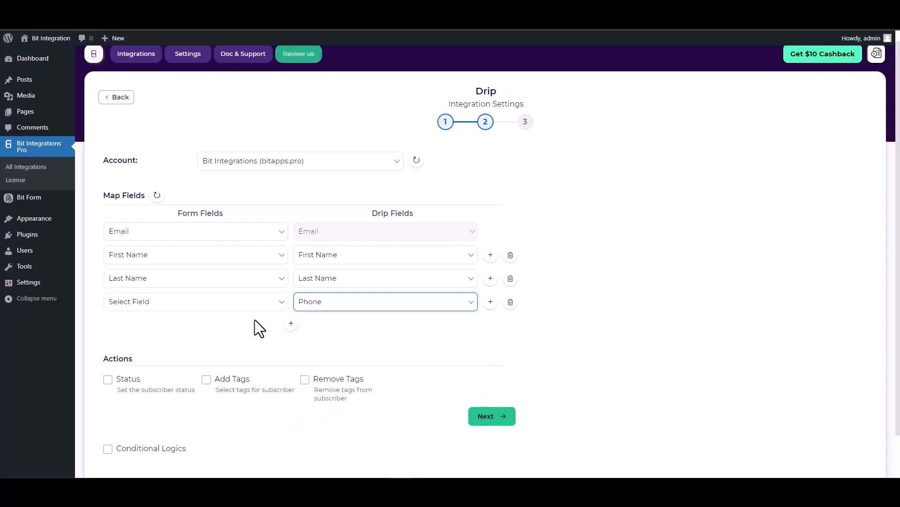
pyautogui.click(247, 309)
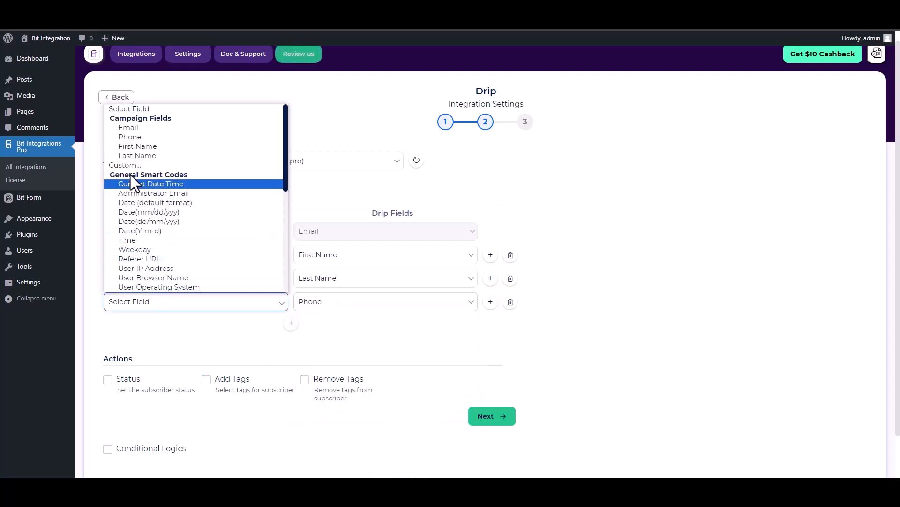
pyautogui.click(129, 136)
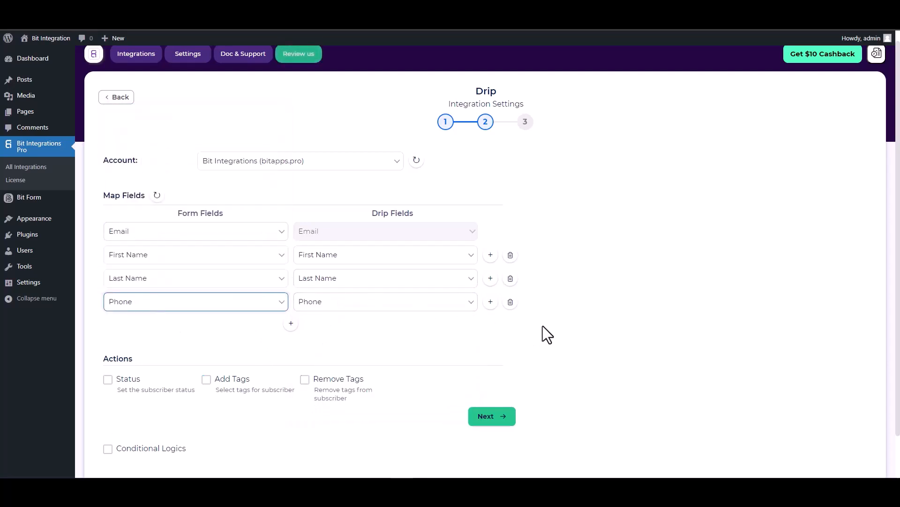
# - Toggle Conditional Logics on and back off so it stays disabled
pyautogui.scroll(-1, 327, 334)
pyautogui.moveTo(140, 321); pyautogui.dragTo(106, 318)
pyautogui.click(158, 311)
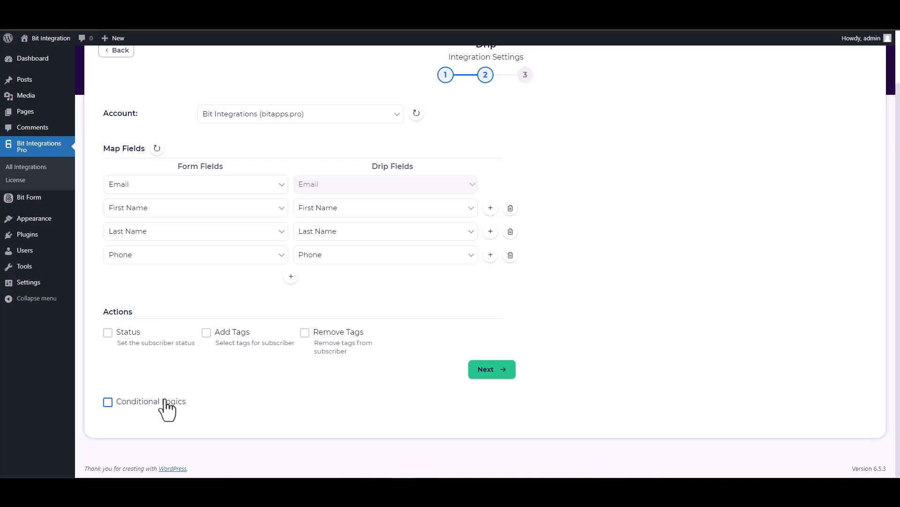
pyautogui.click(133, 407)
pyautogui.scroll(-2, 173, 364)
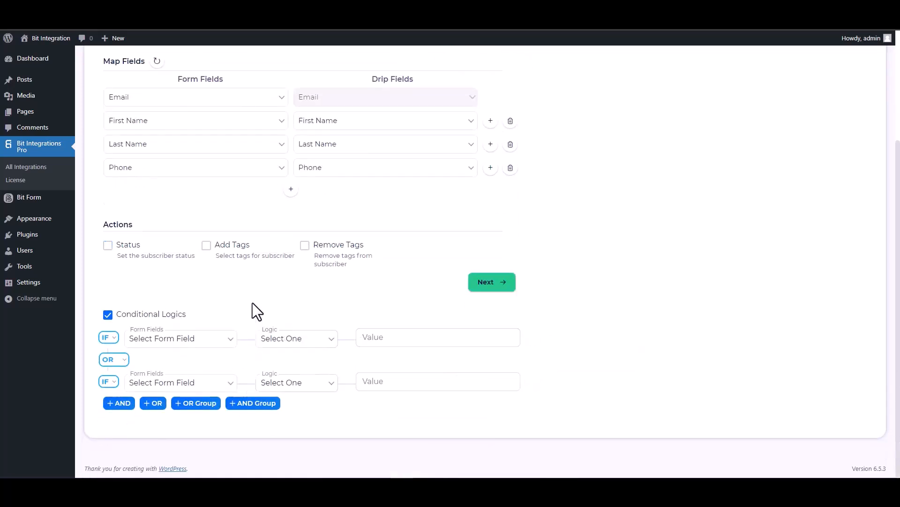
pyautogui.click(136, 315)
# - Finish and save the Drip integration, then return to the Pie Forms page
pyautogui.click(488, 368)
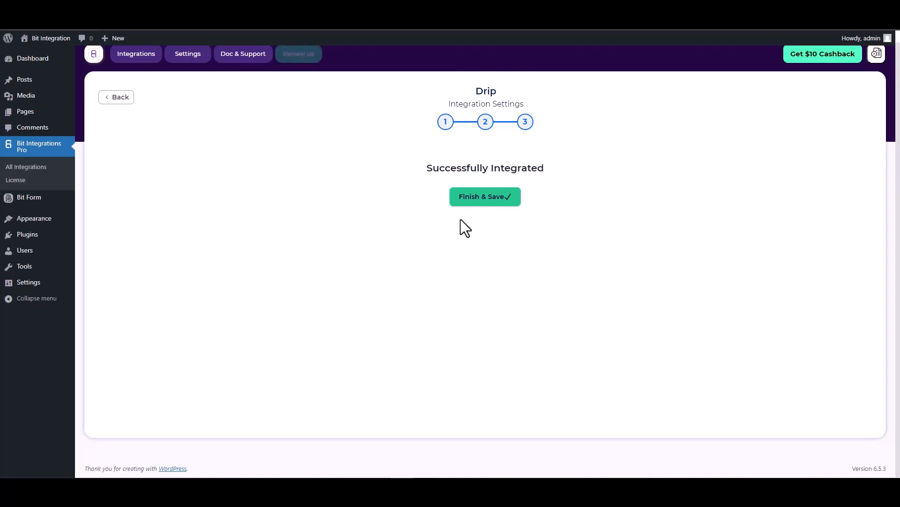
pyautogui.click(482, 202)
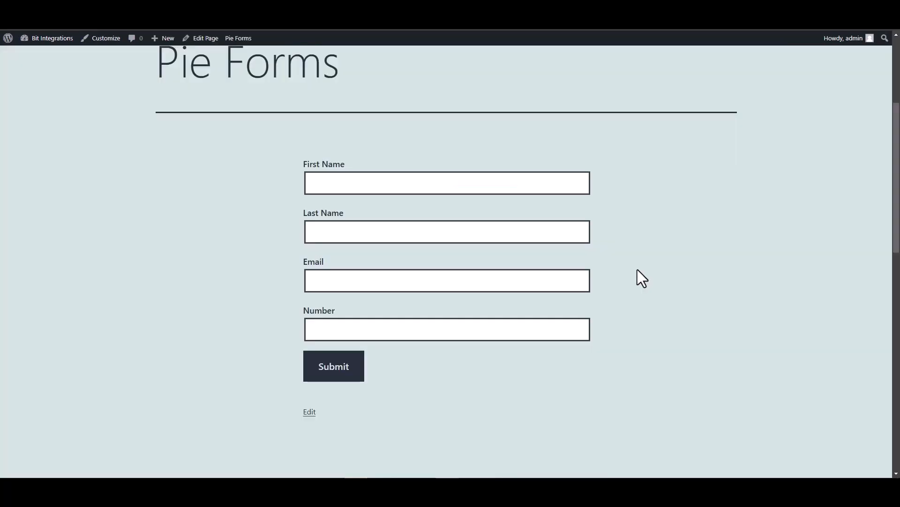
pyautogui.click(490, 184)
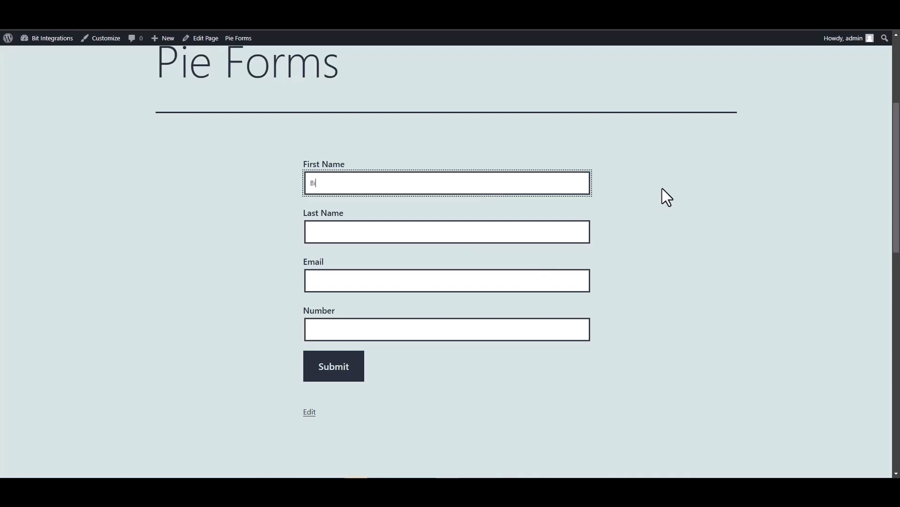
# - Fill in last name, email address and phone number on the Pie Forms page and submit it
pyautogui.click(515, 237)
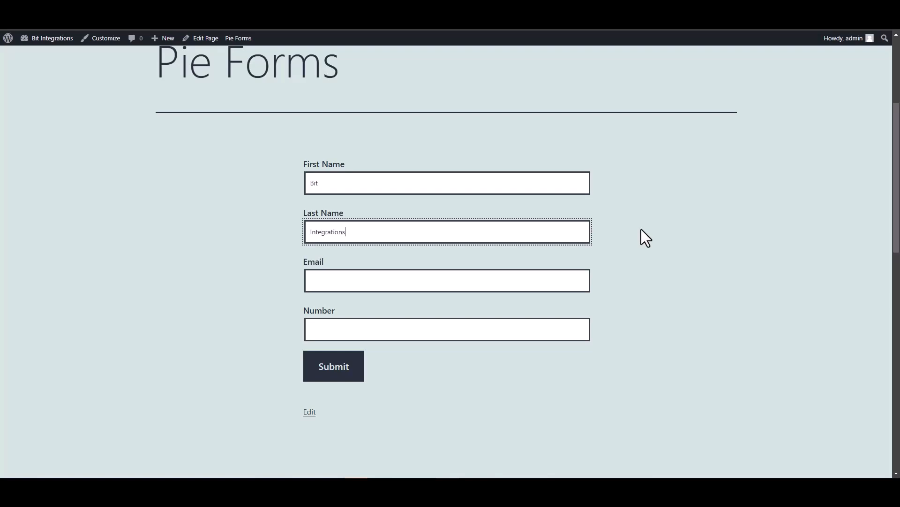
pyautogui.click(547, 282)
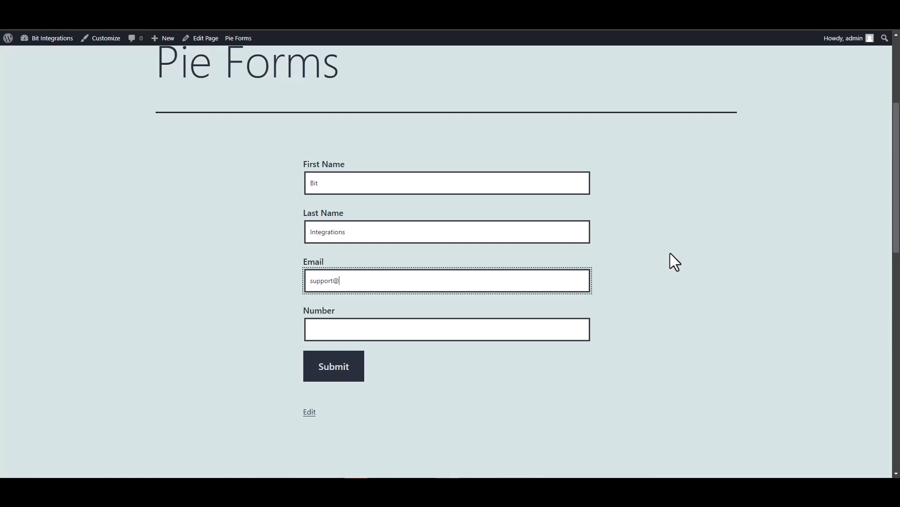
pyautogui.click(515, 328)
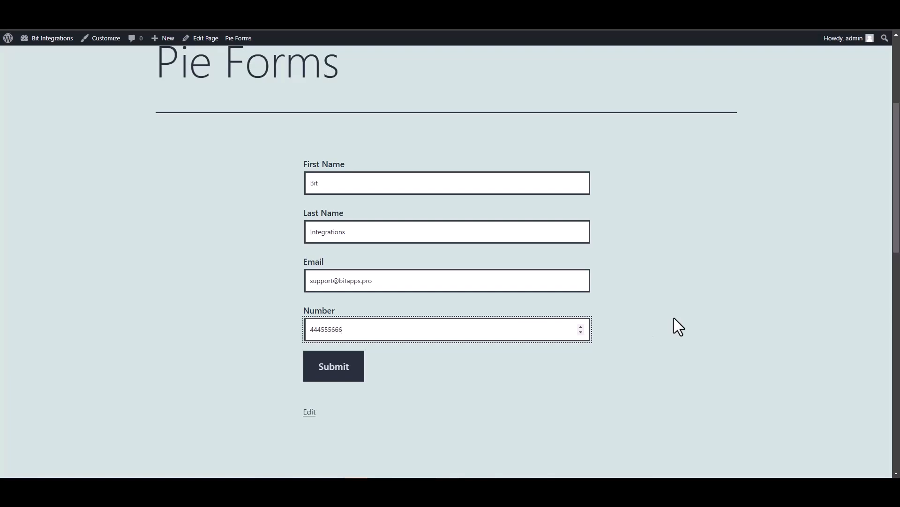
pyautogui.click(356, 372)
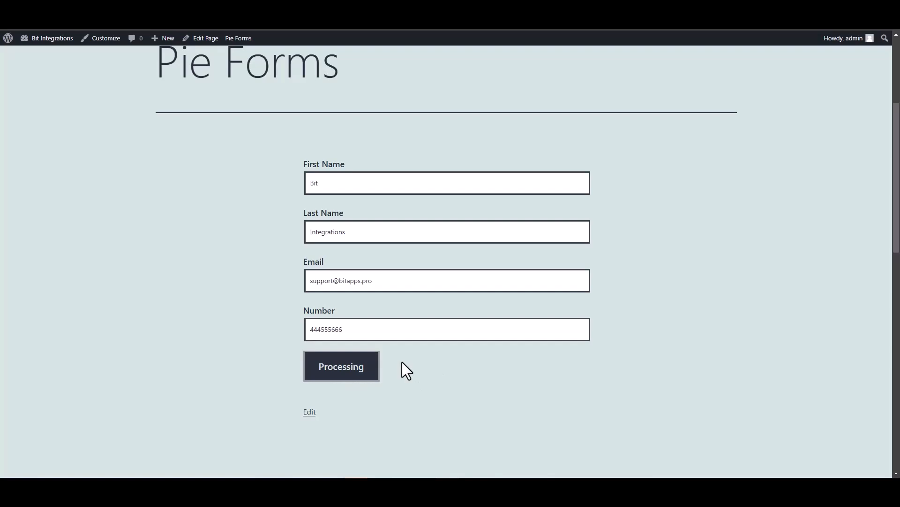
pyautogui.scroll(-5, 587, 343)
pyautogui.scroll(2, 553, 342)
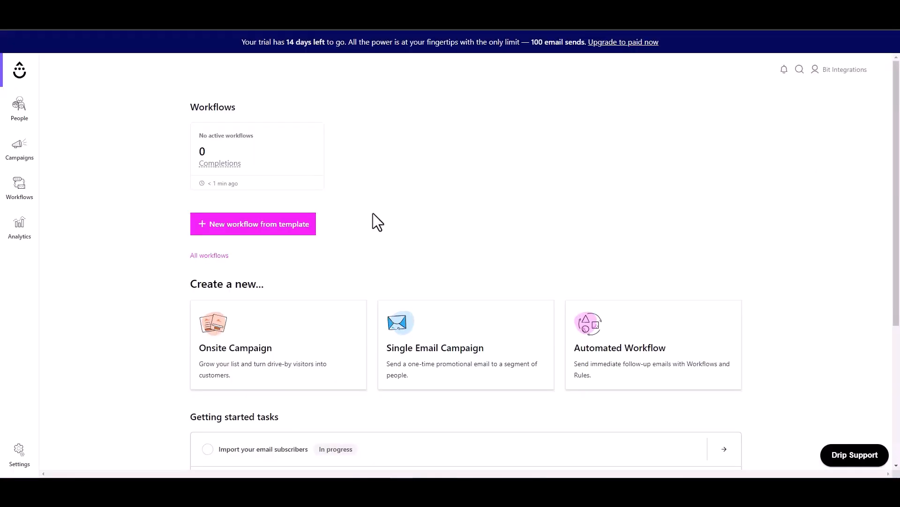
# - Open Drip's Active people list and view the new subscriber's profile with email and phone
pyautogui.moveTo(19, 115)
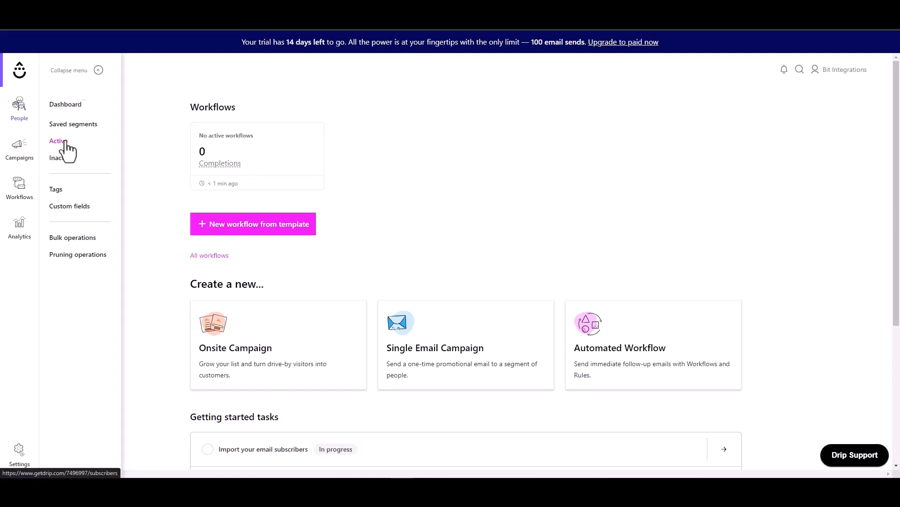
pyautogui.click(58, 141)
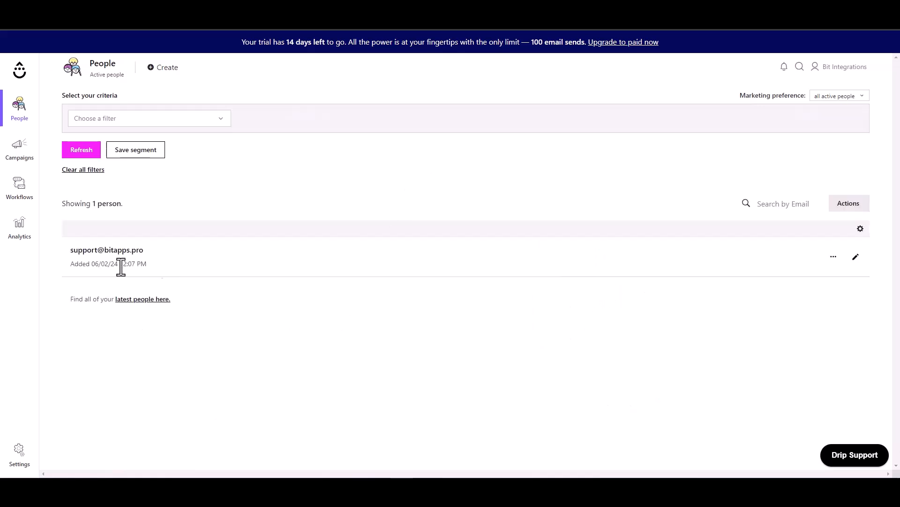
pyautogui.moveTo(142, 249); pyautogui.dragTo(77, 250)
pyautogui.click(291, 264)
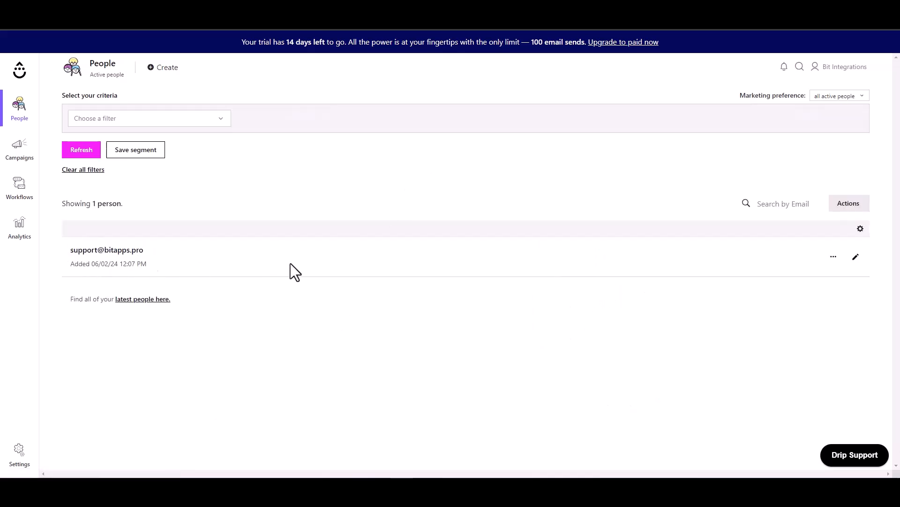
pyautogui.click(855, 257)
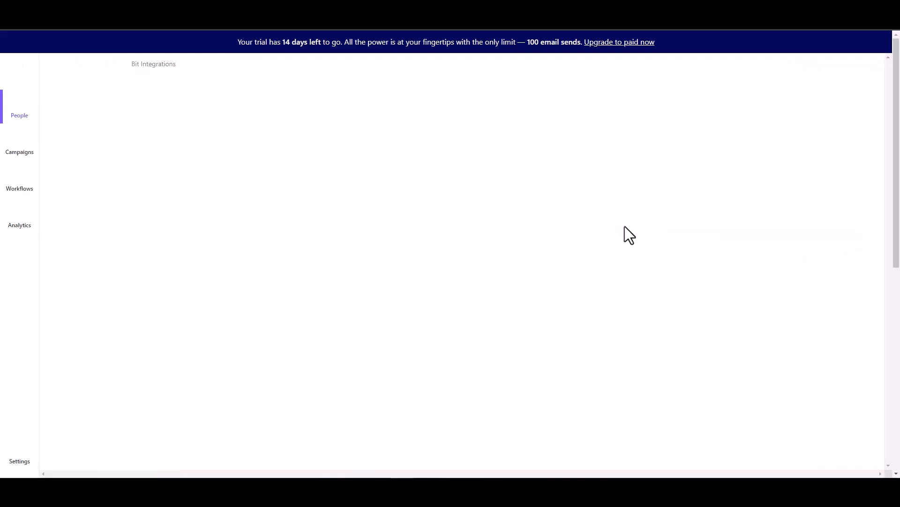
pyautogui.moveTo(209, 97); pyautogui.dragTo(111, 97)
pyautogui.click(193, 121)
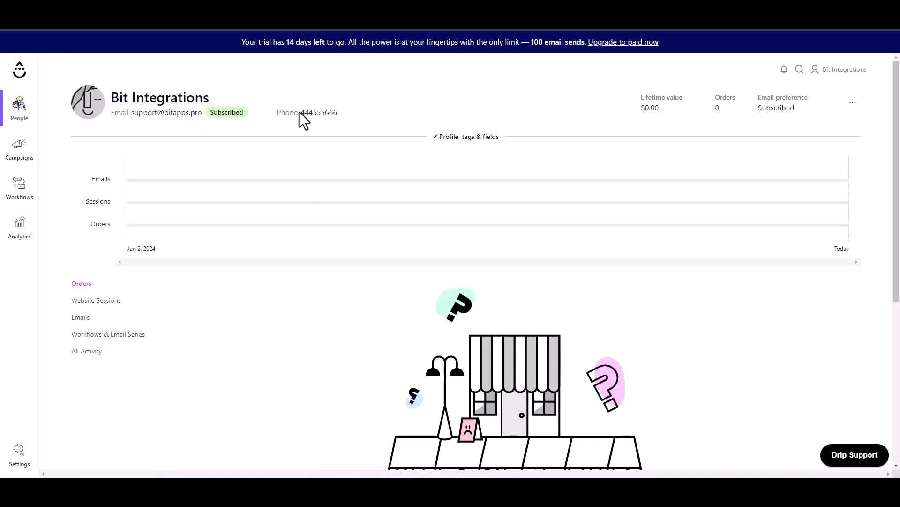